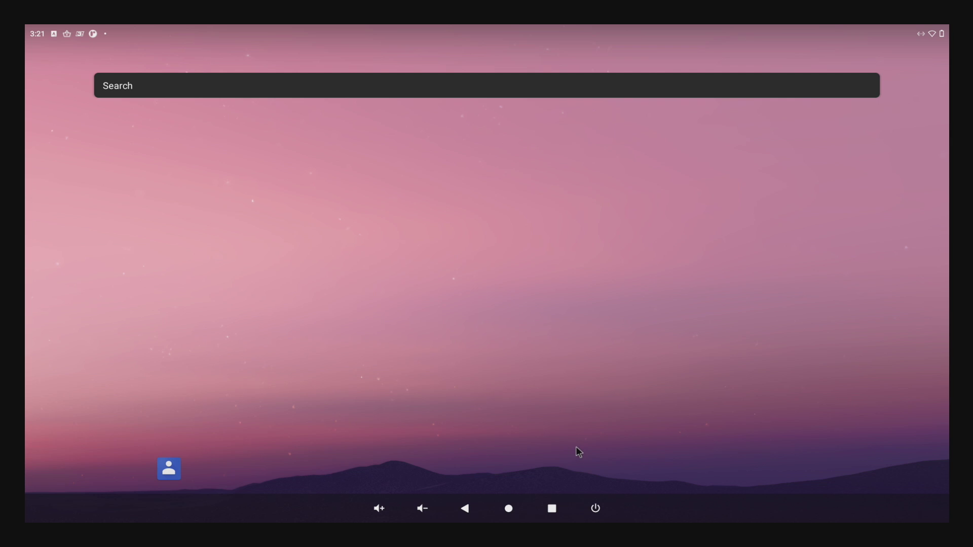
Step: Swipe up to the app drawer and launch AIDA64 to see the Pi 4's 8 GB system page
{"action": "left_click_drag", "start_coordinate": [578, 451], "coordinate": [534, 232]}
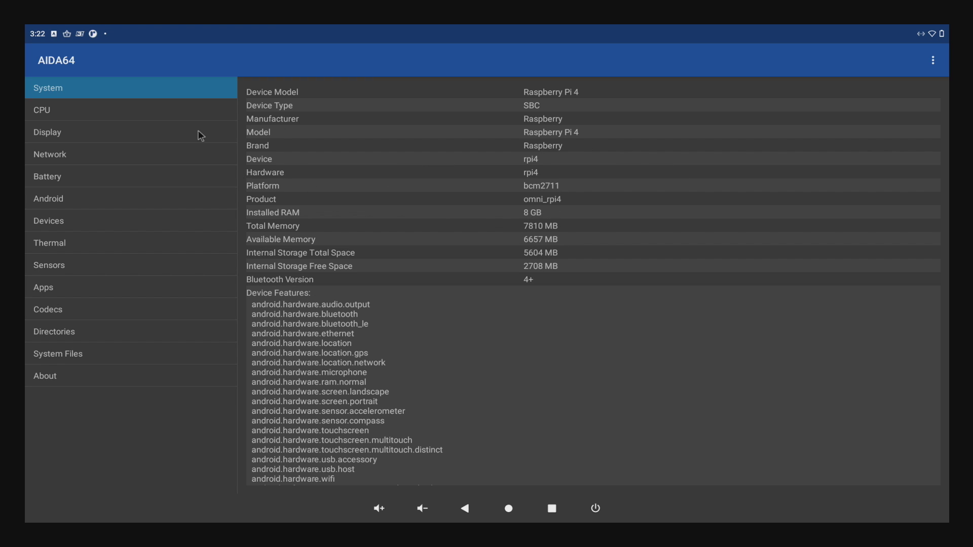
Step: Check AIDA64's CPU and Display/OpenGL pages, then return to the Android home screen
{"action": "left_click", "coordinate": [79, 114]}
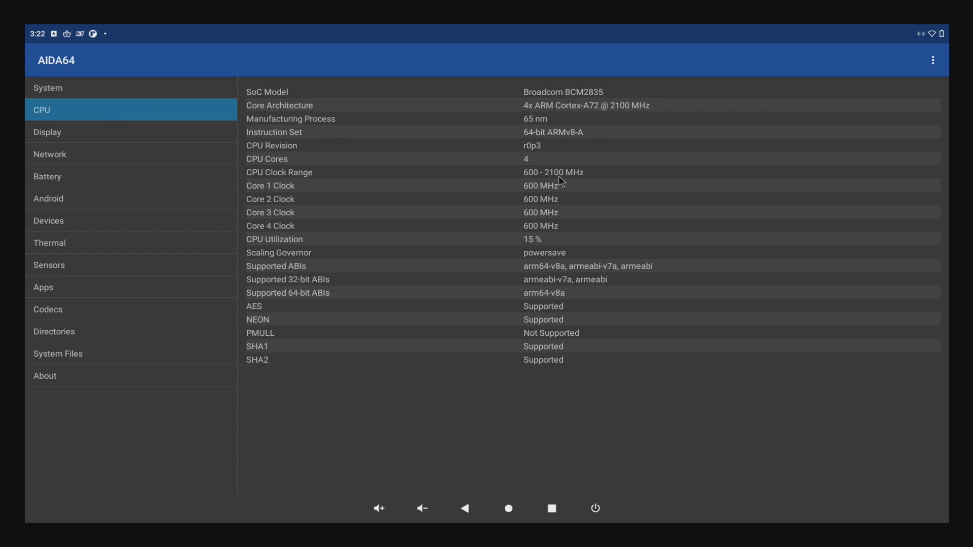
{"action": "left_click", "coordinate": [43, 135]}
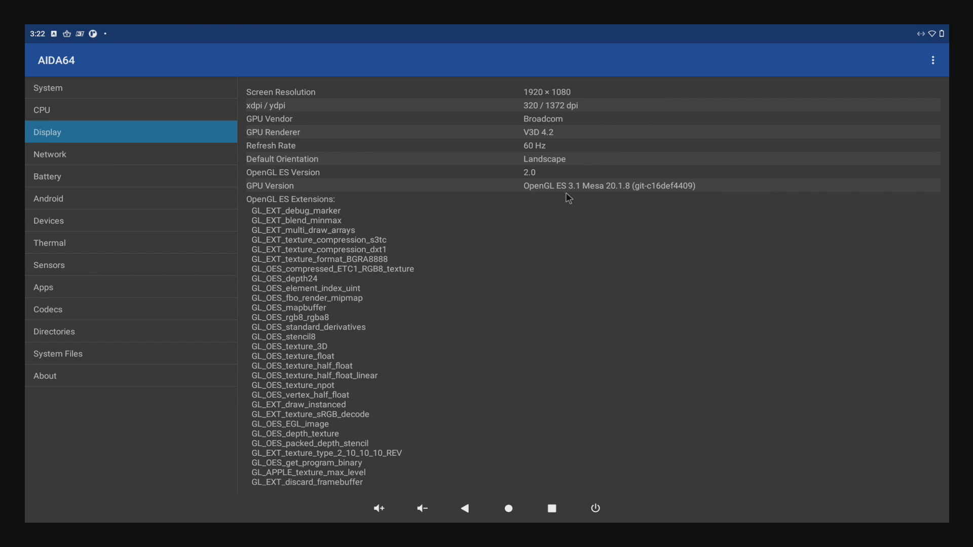
{"action": "left_click", "coordinate": [508, 508]}
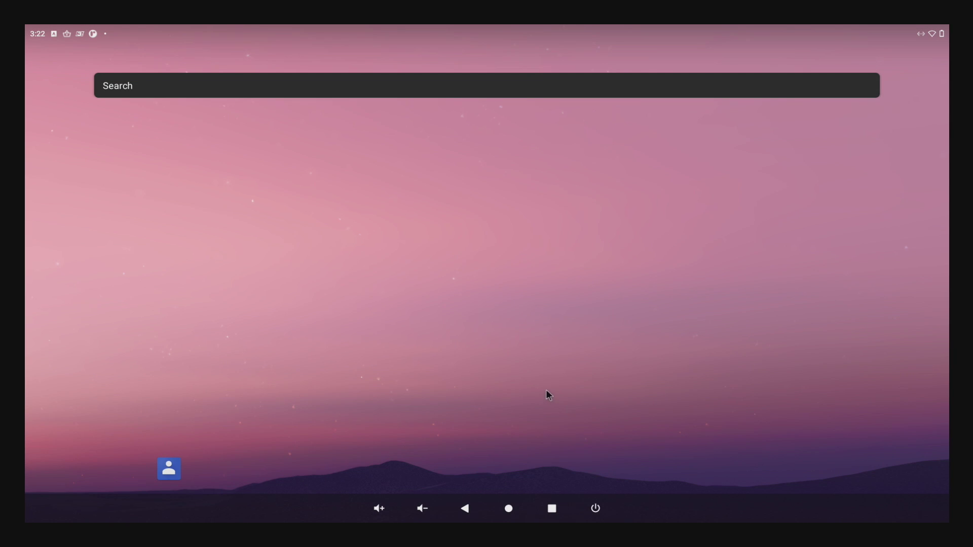
Step: Open and close the launcher's app drawer several times from the home screen
{"action": "left_click_drag", "start_coordinate": [547, 395], "coordinate": [549, 86]}
{"action": "left_click_drag", "start_coordinate": [576, 221], "coordinate": [621, 170]}
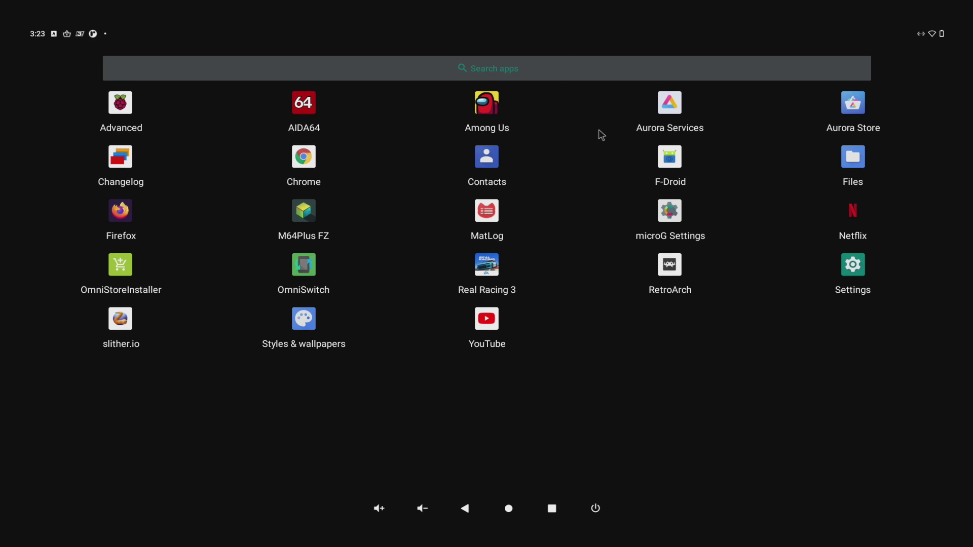
{"action": "left_click_drag", "start_coordinate": [601, 135], "coordinate": [550, 435]}
{"action": "left_click_drag", "start_coordinate": [513, 352], "coordinate": [487, 41]}
{"action": "left_click_drag", "start_coordinate": [551, 222], "coordinate": [532, 161]}
{"action": "left_click_drag", "start_coordinate": [542, 126], "coordinate": [575, 326]}
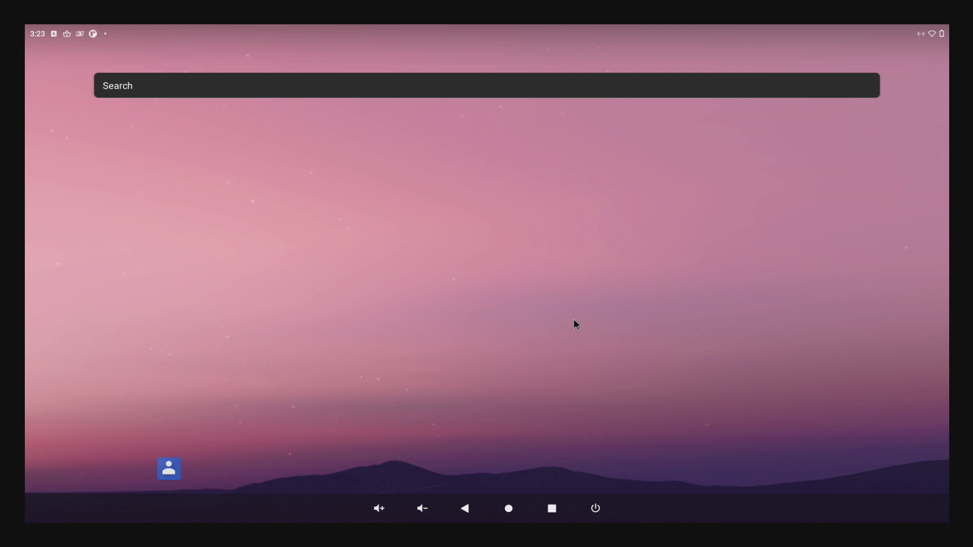
{"action": "left_click_drag", "start_coordinate": [612, 330], "coordinate": [607, 189]}
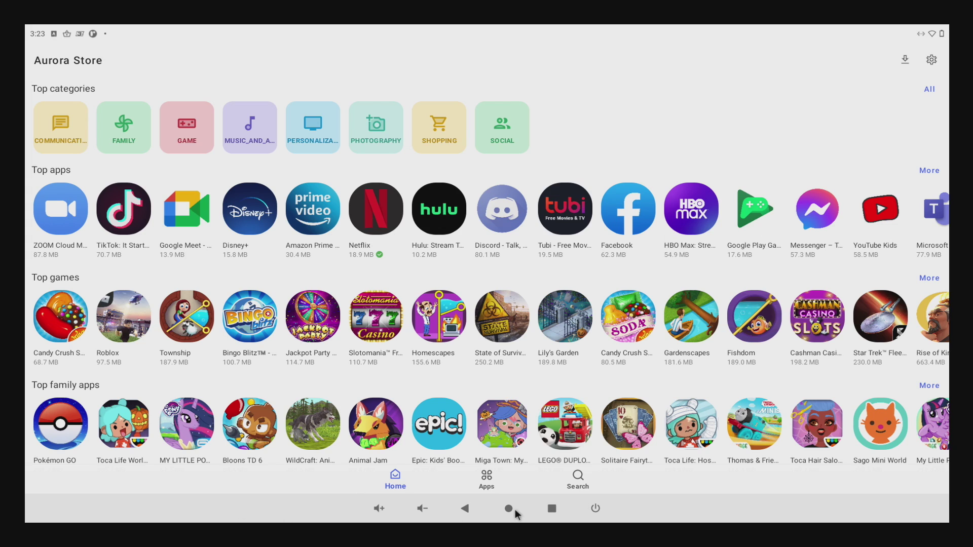
Step: Swipe away the Aurora Store and AIDA64 cards in Recents, then pull up the app drawer
{"action": "left_click", "coordinate": [552, 509]}
{"action": "left_click_drag", "start_coordinate": [641, 305], "coordinate": [586, 35]}
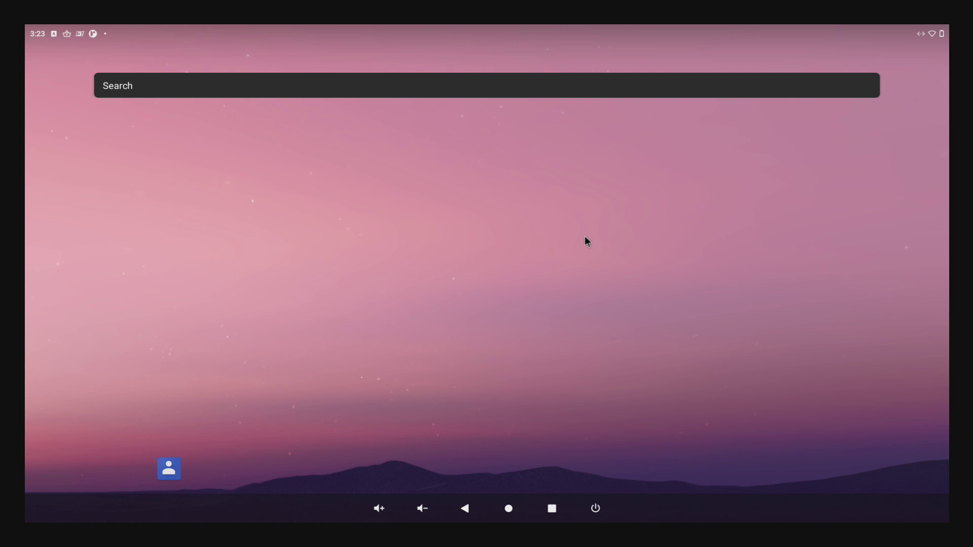
{"action": "left_click_drag", "start_coordinate": [585, 241], "coordinate": [586, 123]}
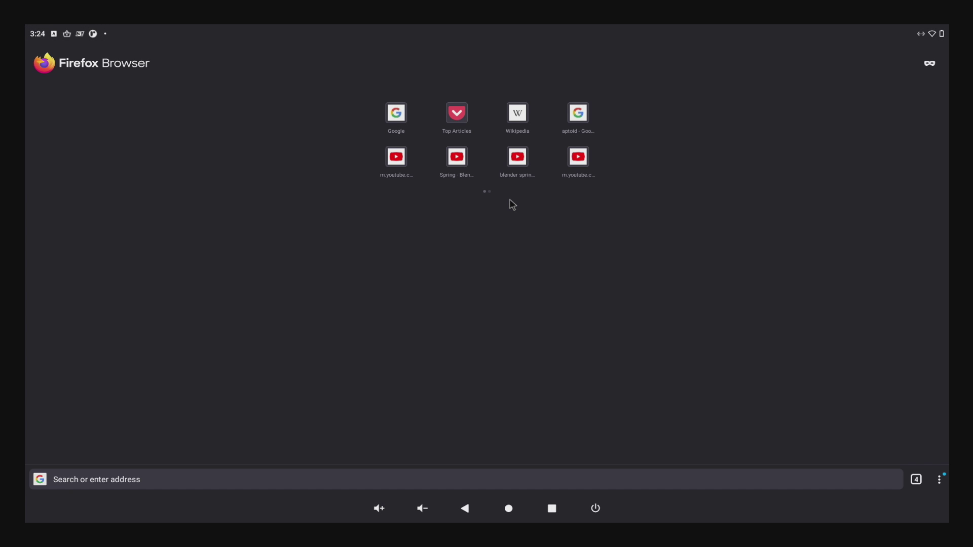
Step: Open the Spring – Blender Open Movie top-site tile in Firefox and start playback
{"action": "left_click", "coordinate": [461, 157]}
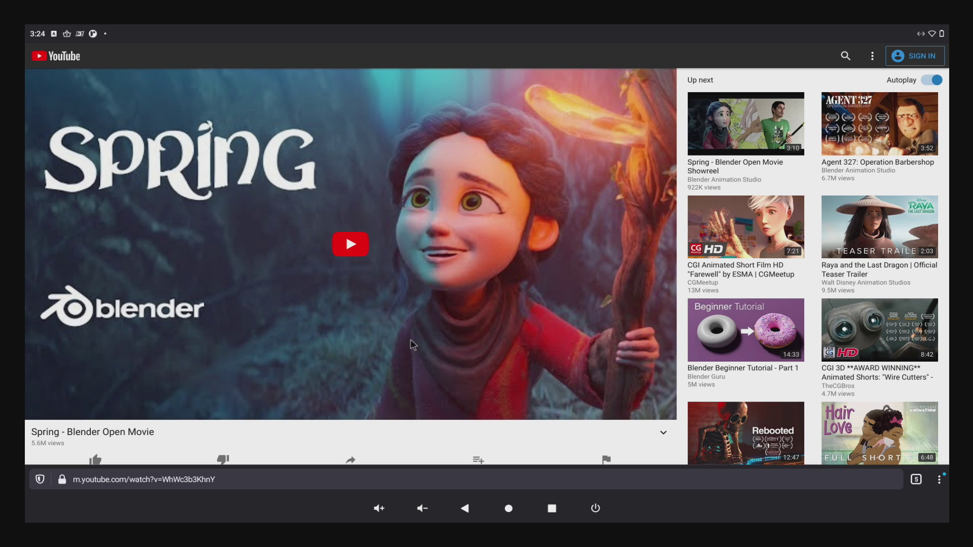
{"action": "left_click", "coordinate": [363, 243]}
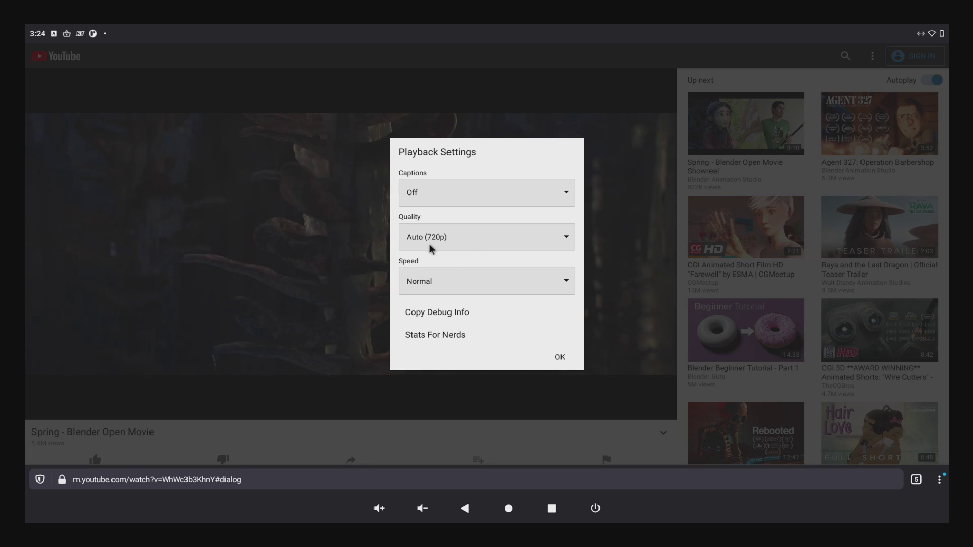
Step: Enable Stats for Nerds on the Spring video, watch it fullscreen, then exit fullscreen
{"action": "left_click", "coordinate": [447, 334]}
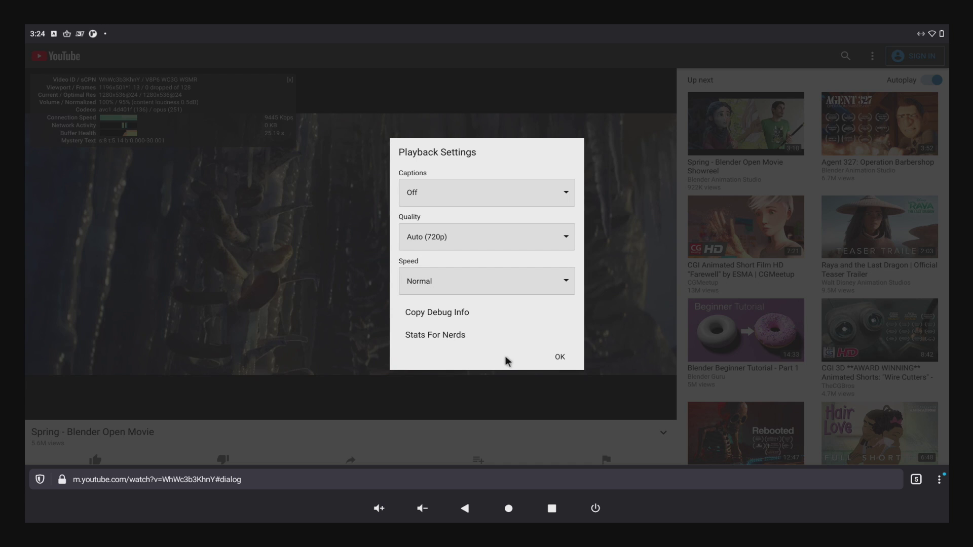
{"action": "left_click", "coordinate": [560, 357]}
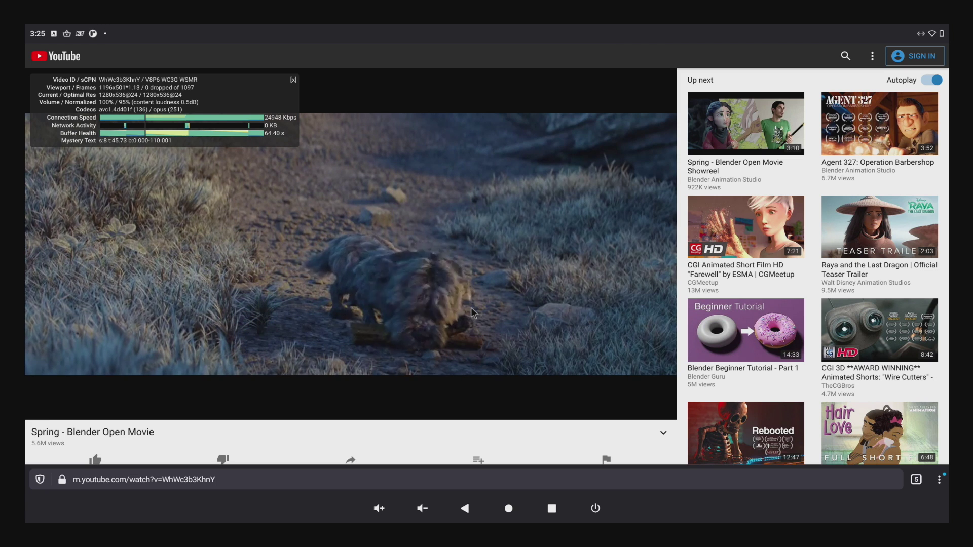
{"action": "left_click", "coordinate": [507, 308]}
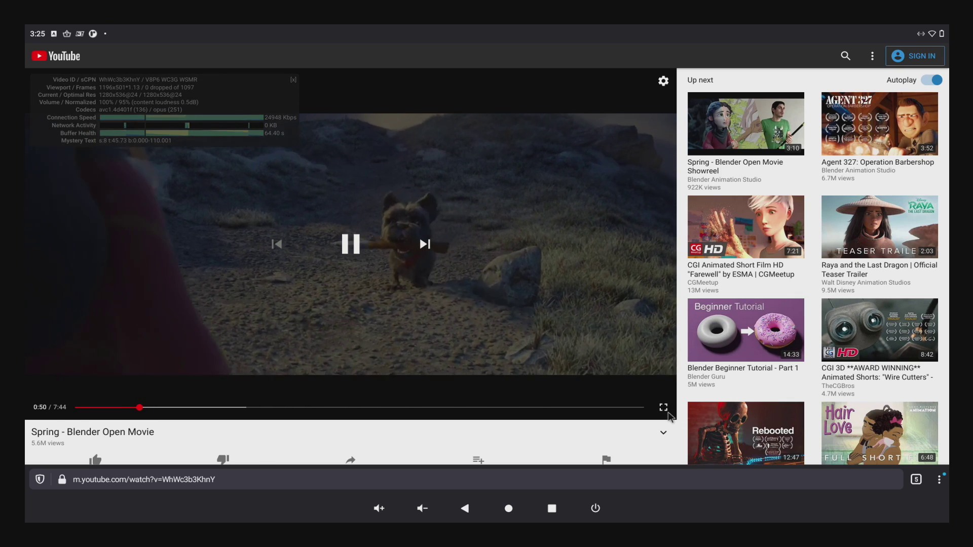
{"action": "left_click", "coordinate": [663, 407]}
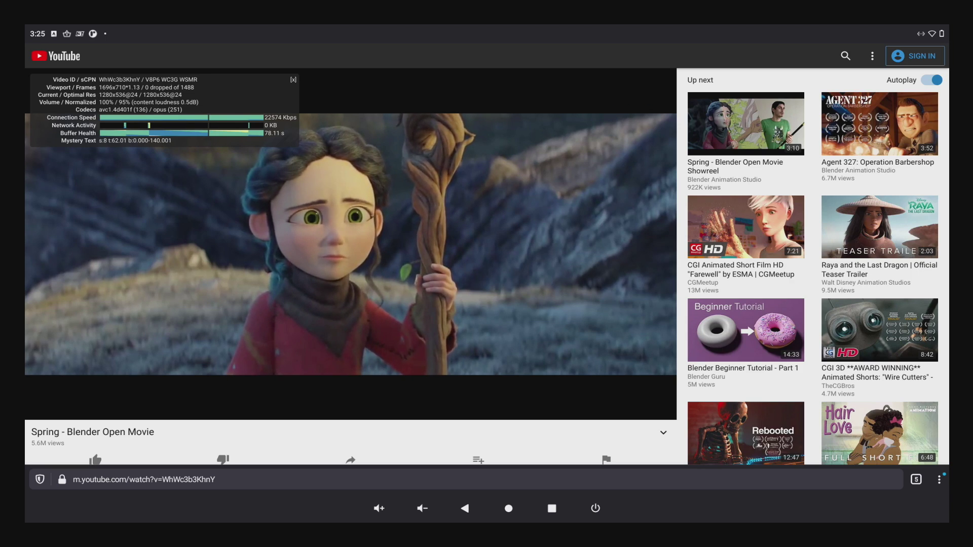
{"action": "key", "text": "Escape"}
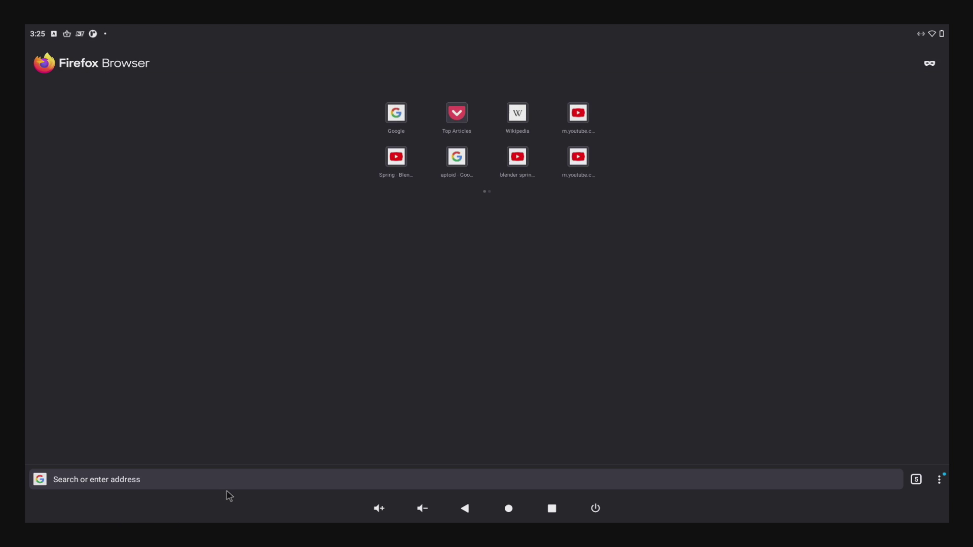
Step: Clear Firefox from Recents and launch Real Racing 3 from the app drawer
{"action": "left_click", "coordinate": [538, 508]}
{"action": "left_click_drag", "start_coordinate": [532, 243], "coordinate": [510, 10]}
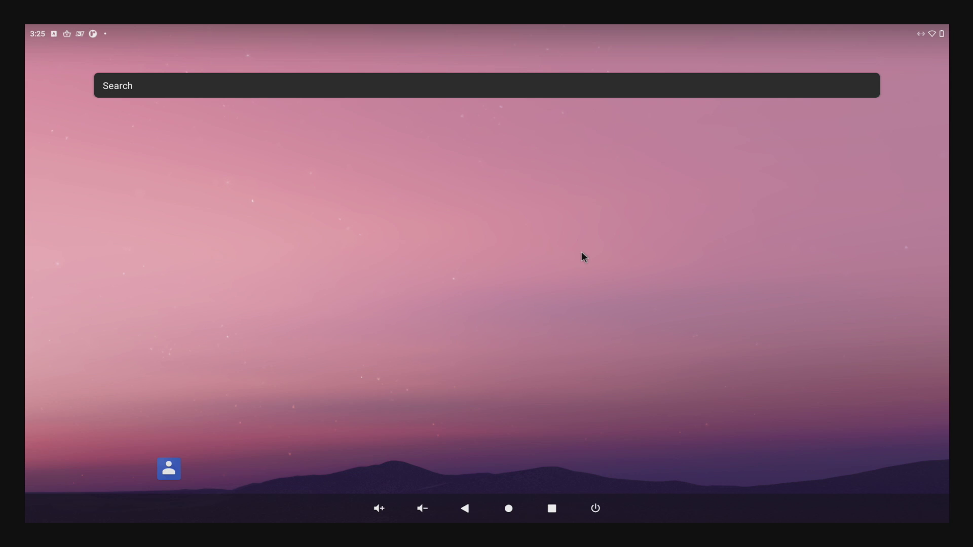
{"action": "left_click_drag", "start_coordinate": [581, 254], "coordinate": [553, 165]}
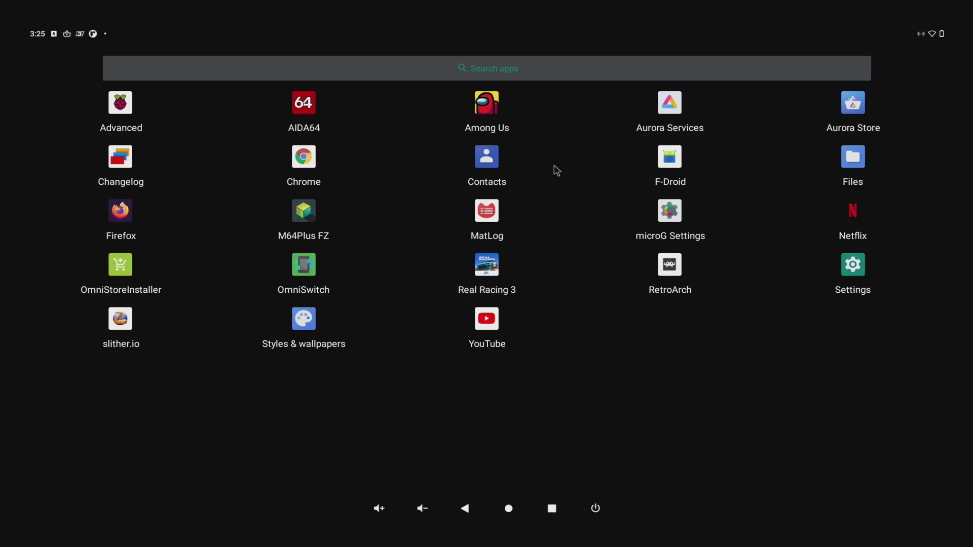
{"action": "left_click", "coordinate": [487, 265]}
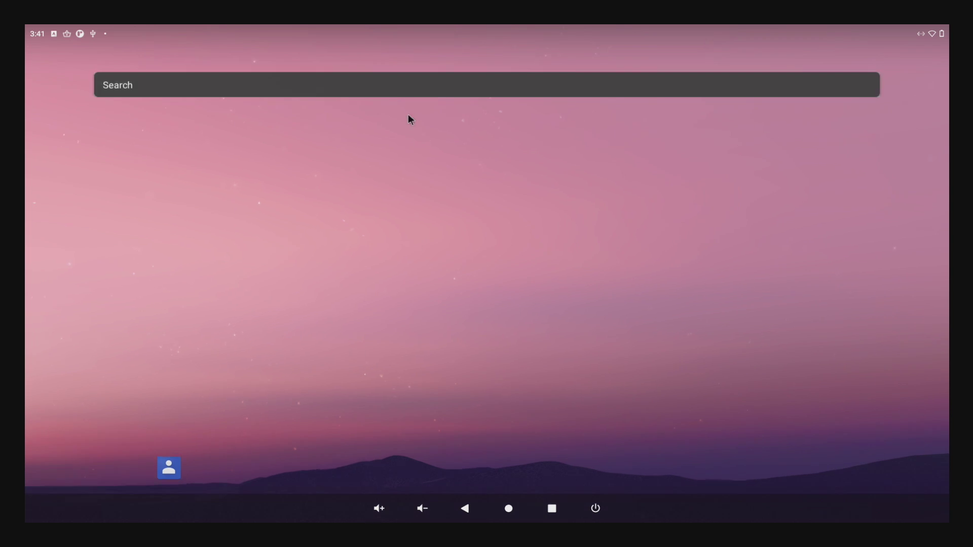
Step: Race the Mupen64Plus FZ kart game to lap 2 of 3, then return to the app drawer
{"action": "scroll", "coordinate": [409, 120], "scroll_direction": "down", "scroll_amount": 2}
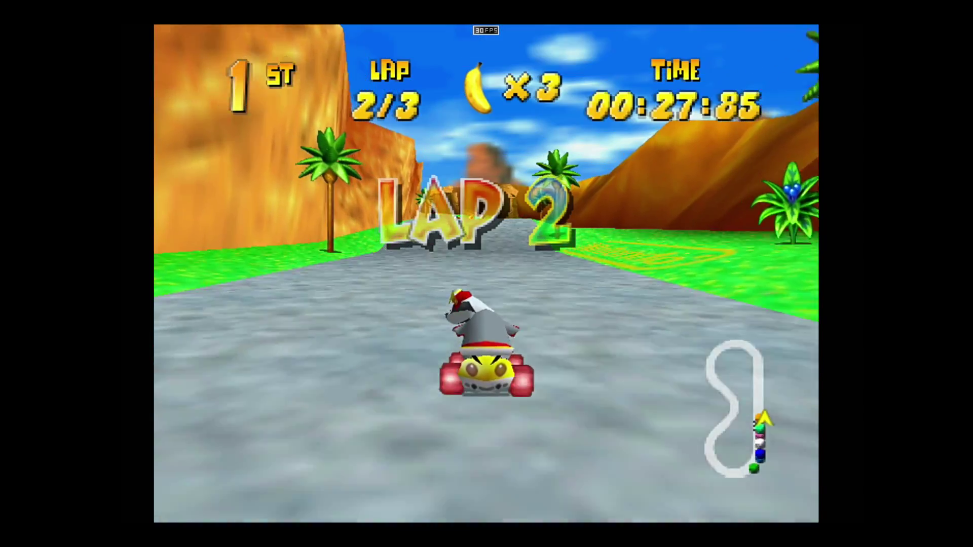
{"action": "key", "text": "super"}
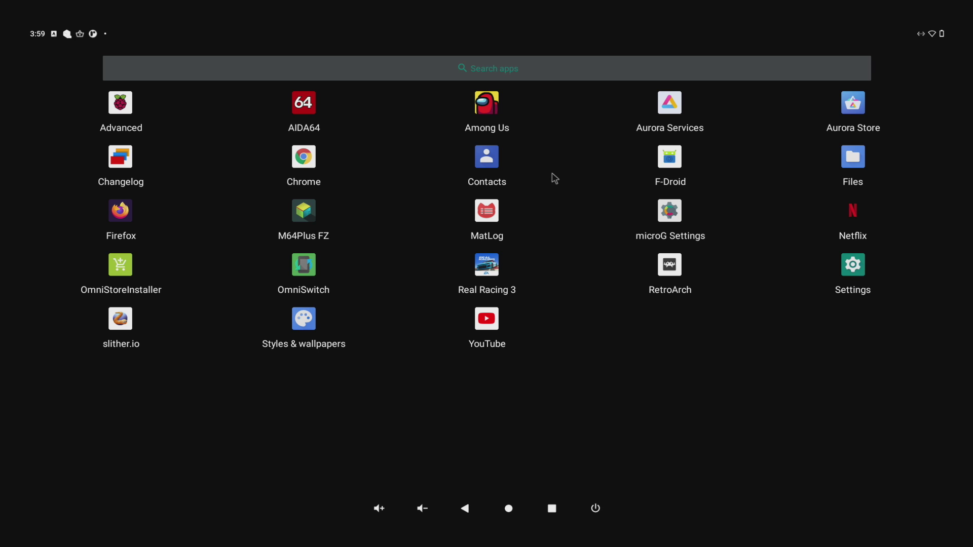
{"action": "left_click_drag", "start_coordinate": [581, 429], "coordinate": [581, 517]}
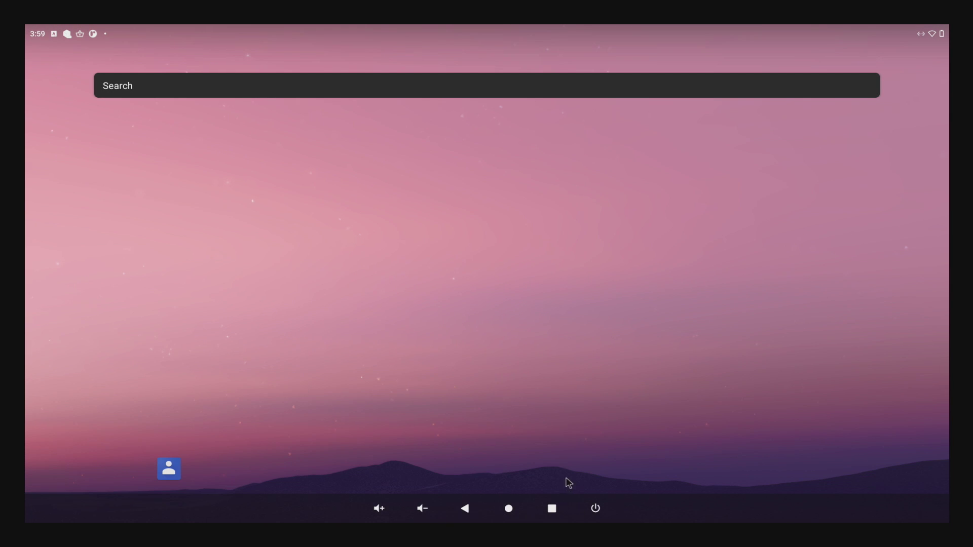
{"action": "left_click_drag", "start_coordinate": [564, 482], "coordinate": [490, 246]}
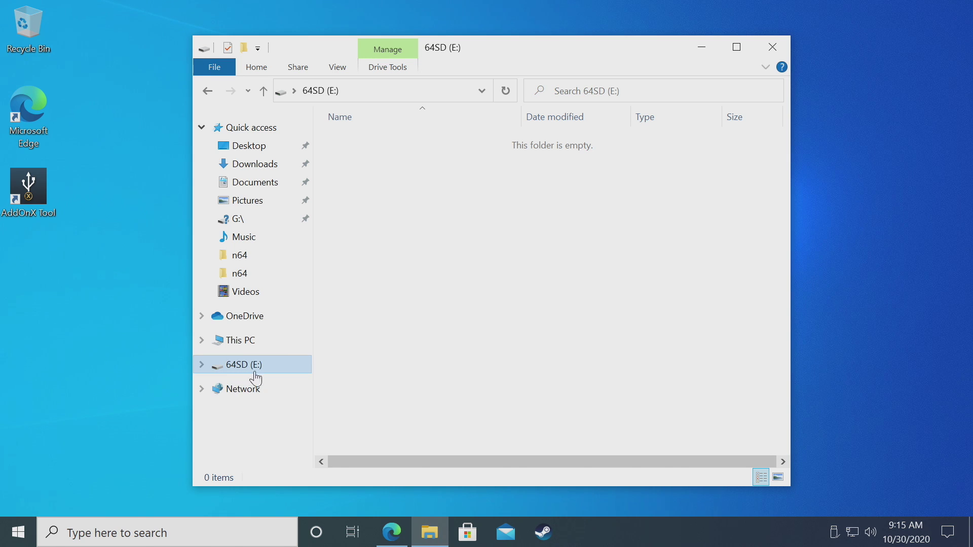
Step: Minimize the empty 64SD (E:) File Explorer window to reveal the desktop
{"action": "left_click", "coordinate": [700, 47]}
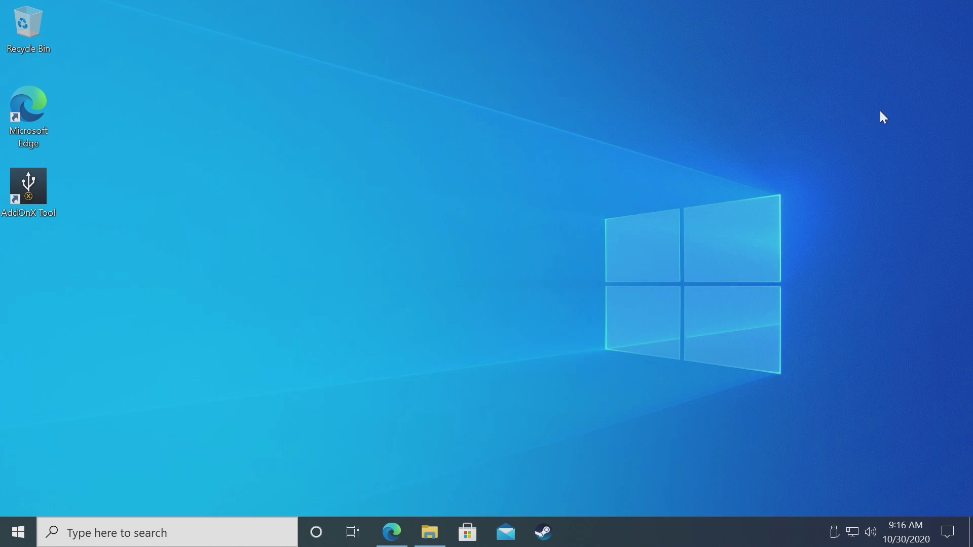
Step: Switch to the Edge XDA tab and scroll the OmniROM Android R thread to its Download section
{"action": "left_click", "coordinate": [391, 532]}
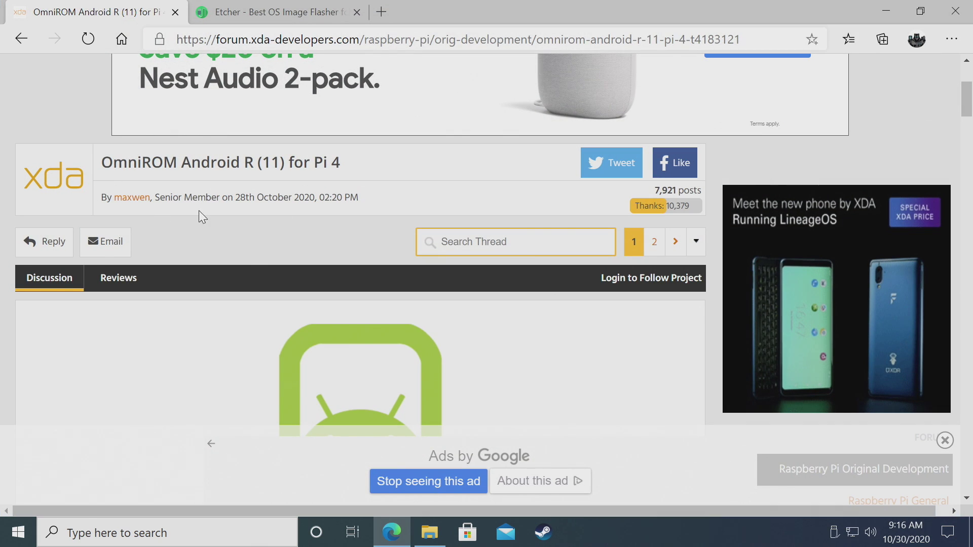
{"action": "scroll", "coordinate": [200, 329], "scroll_direction": "down", "scroll_amount": 4}
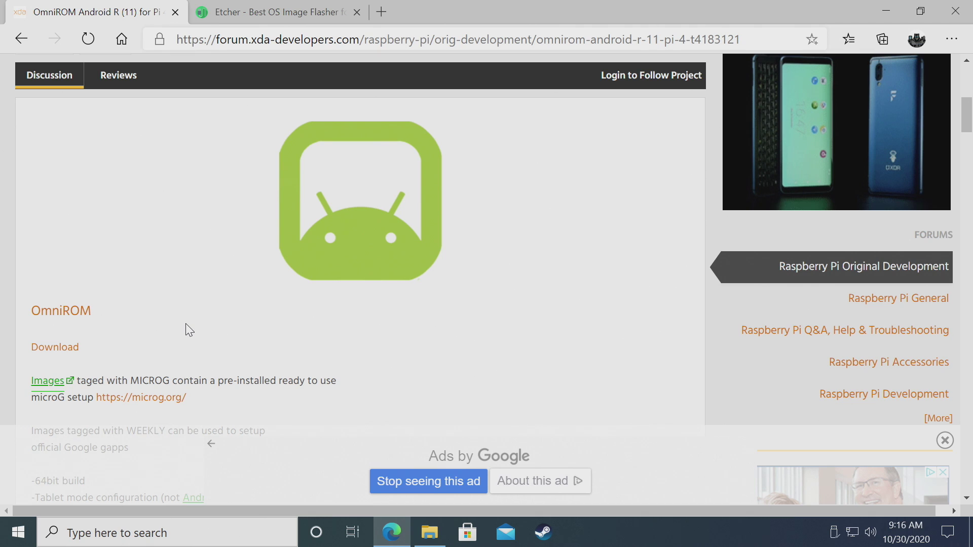
{"action": "scroll", "coordinate": [190, 332], "scroll_direction": "down", "scroll_amount": 3}
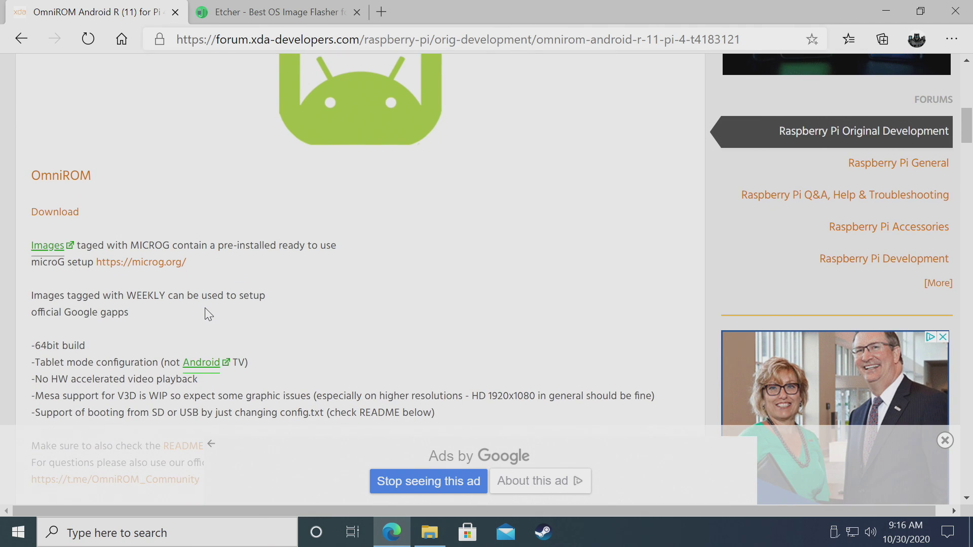
{"action": "scroll", "coordinate": [203, 318], "scroll_direction": "down", "scroll_amount": 3}
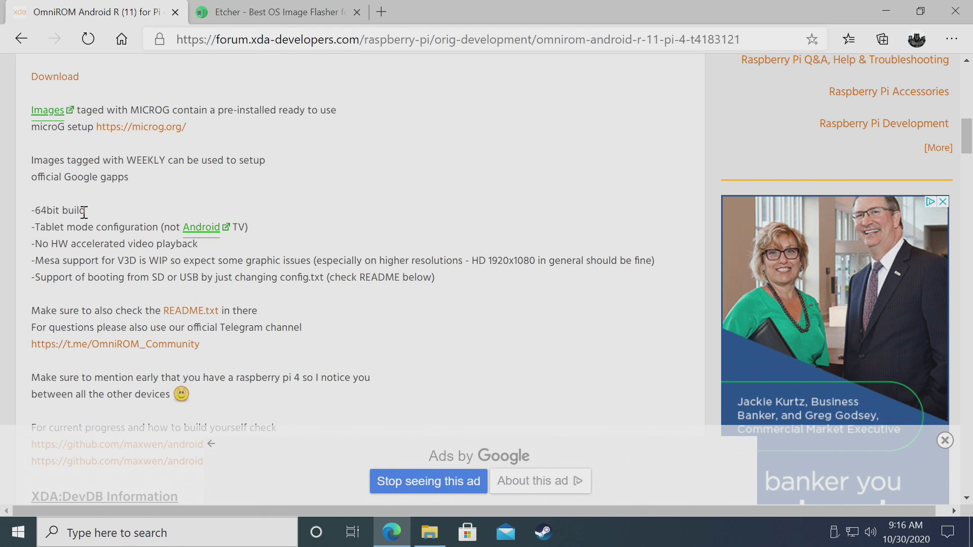
{"action": "scroll", "coordinate": [327, 254], "scroll_direction": "down", "scroll_amount": 6}
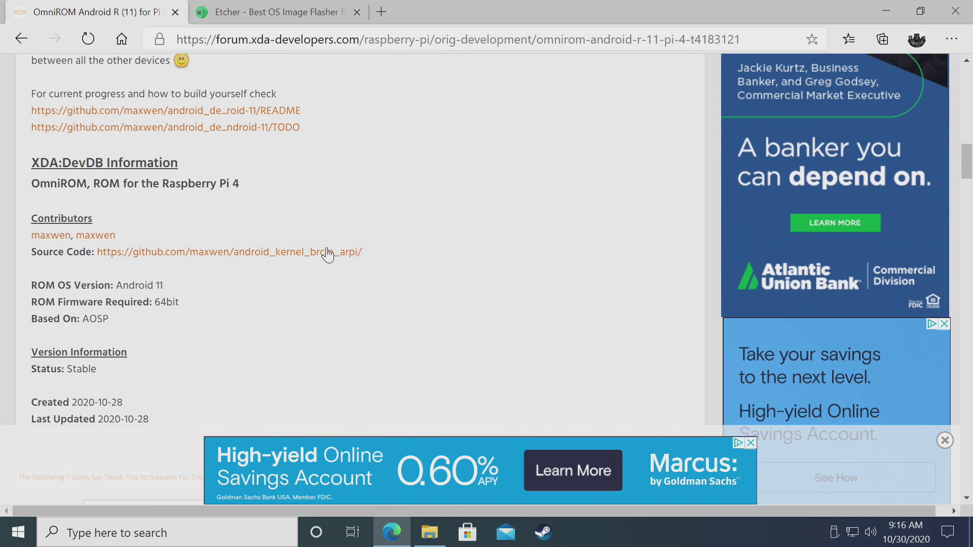
{"action": "scroll", "coordinate": [327, 254], "scroll_direction": "up", "scroll_amount": 7}
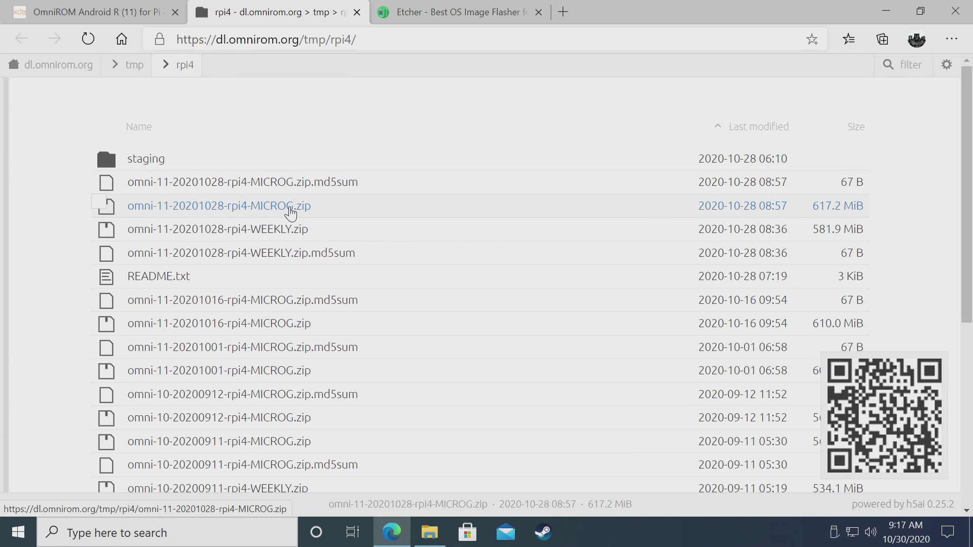
{"action": "left_click", "coordinate": [290, 208]}
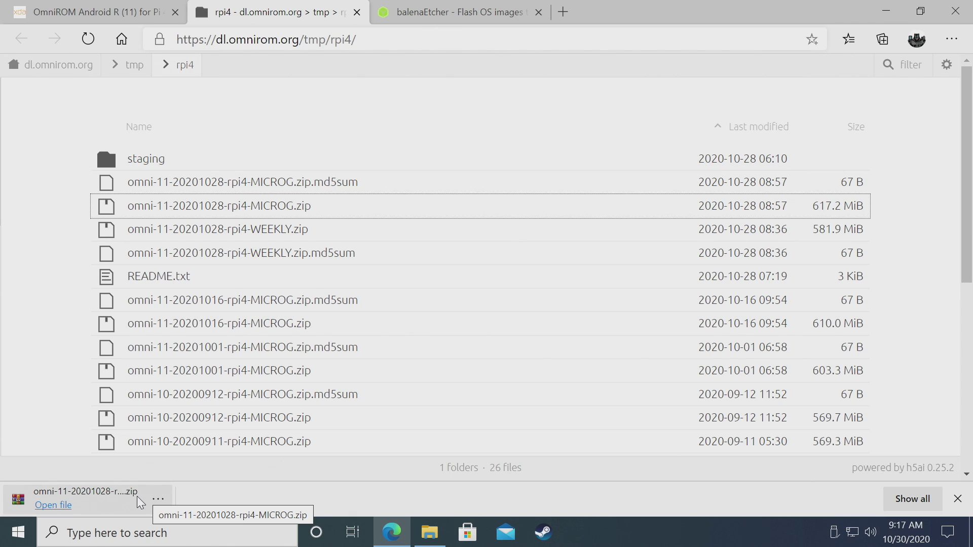
Step: Download Etcher for Windows (Portable) from the balenaEtcher site and snap Edge to the right half
{"action": "left_click", "coordinate": [448, 15]}
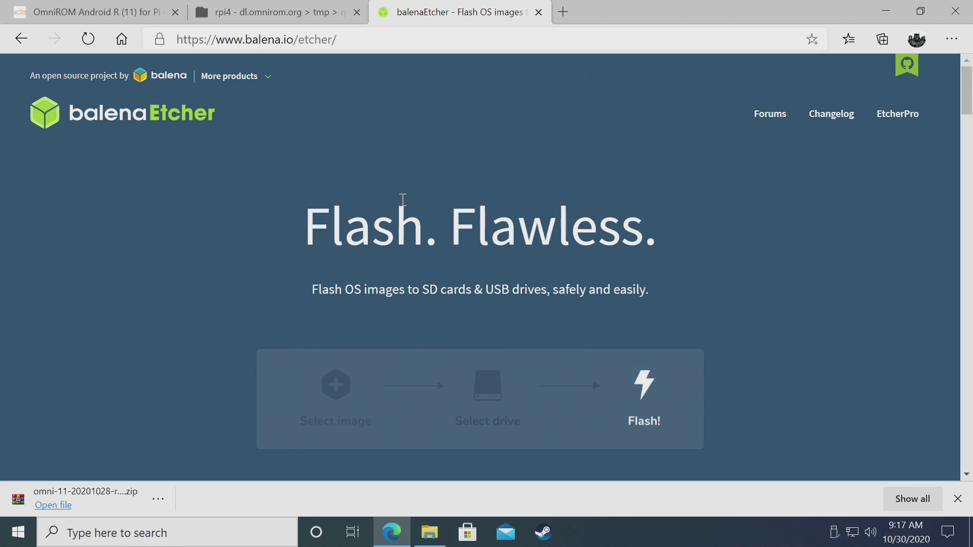
{"action": "scroll", "coordinate": [403, 199], "scroll_direction": "down", "scroll_amount": 4}
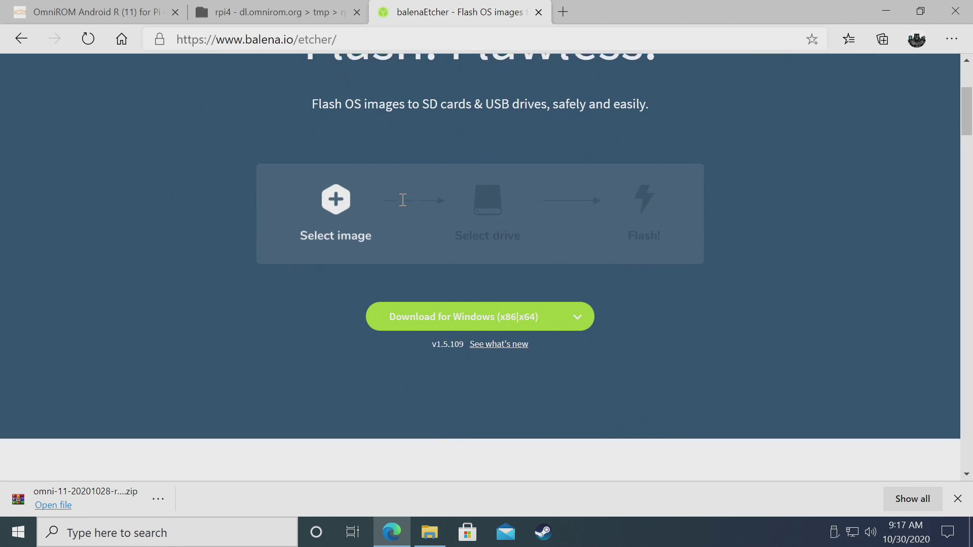
{"action": "left_click", "coordinate": [580, 309]}
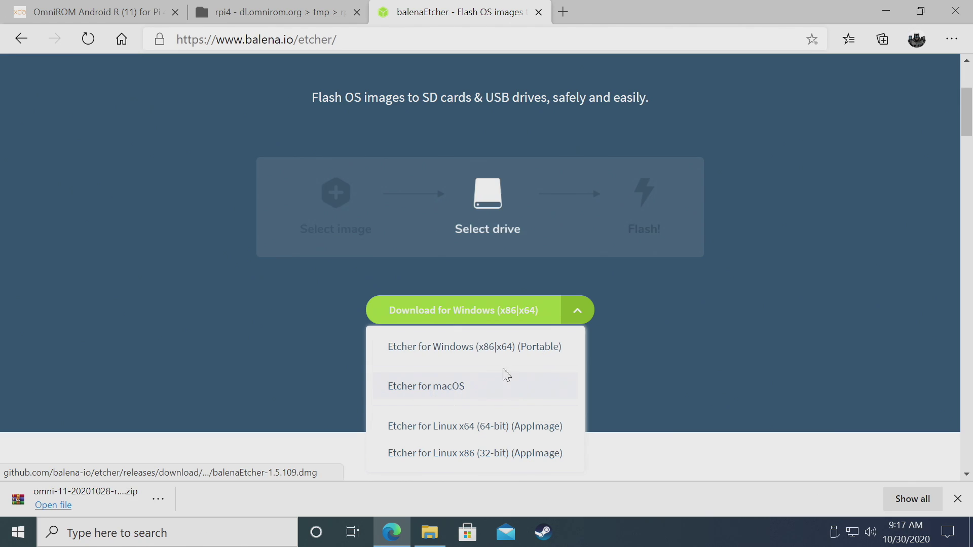
{"action": "left_click", "coordinate": [525, 353]}
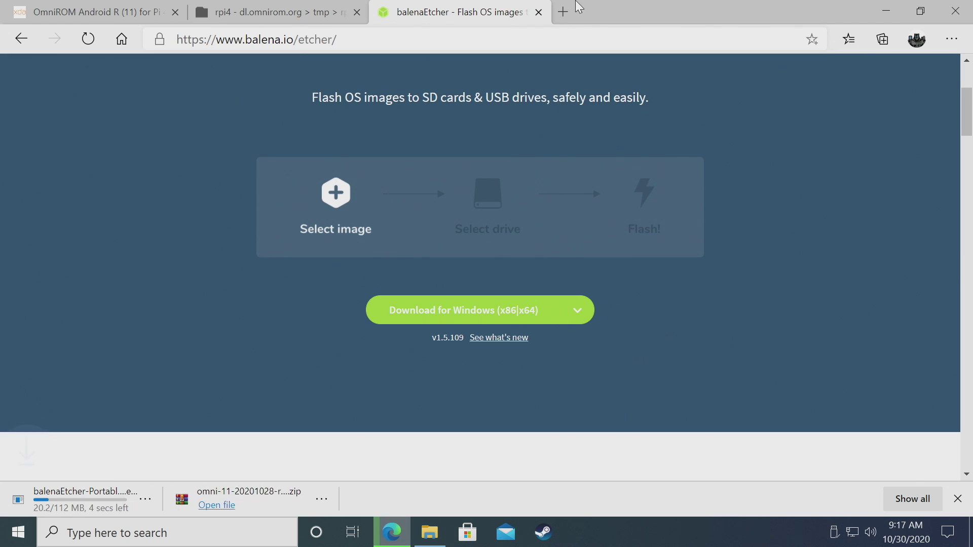
{"action": "key", "text": "super+Right"}
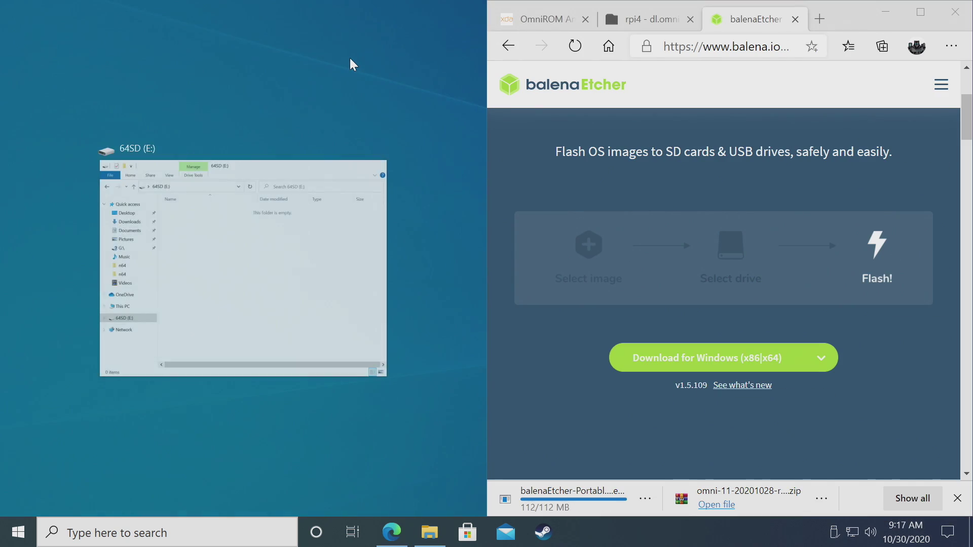
{"action": "left_click", "coordinate": [347, 66]}
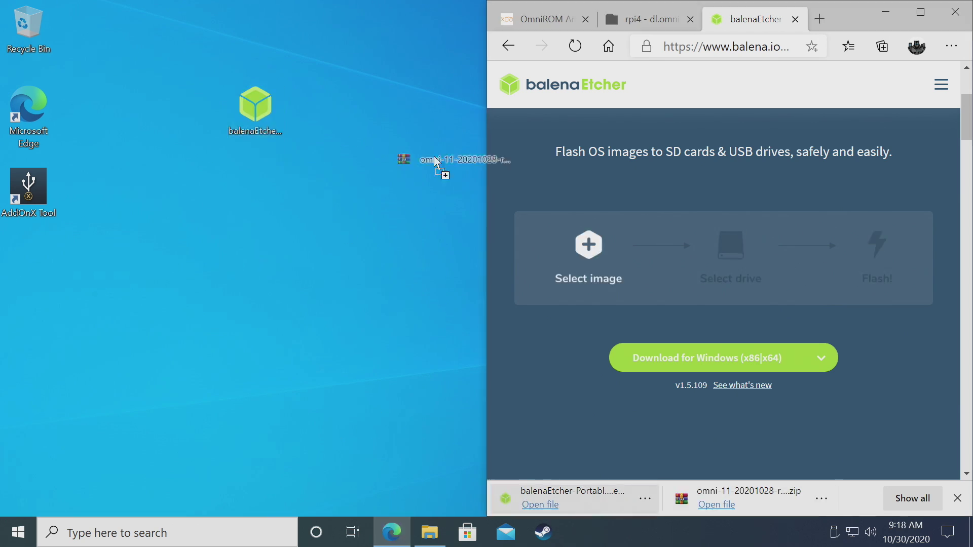
{"action": "left_click_drag", "start_coordinate": [443, 173], "coordinate": [435, 167]}
{"action": "key", "text": "super+d"}
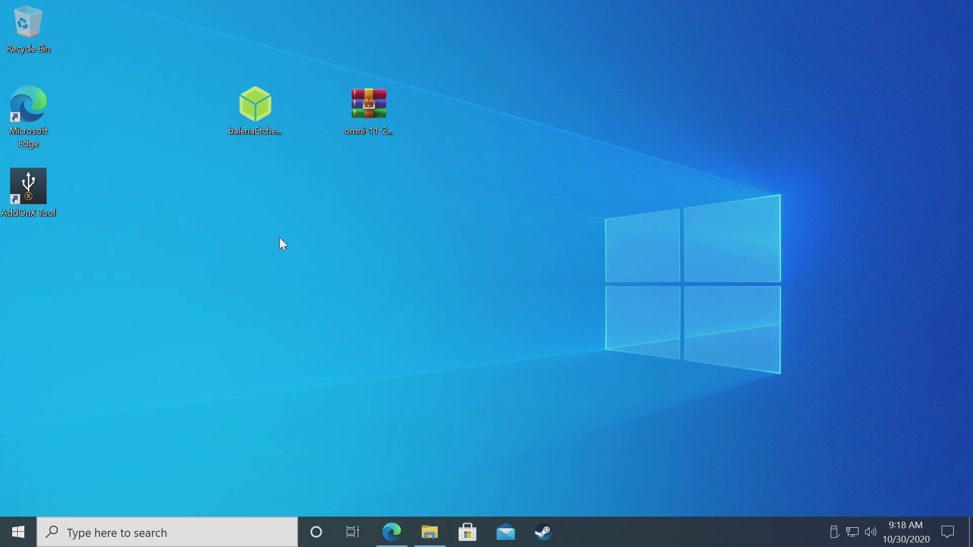
{"action": "left_click", "coordinate": [267, 127]}
{"action": "left_click", "coordinate": [371, 136]}
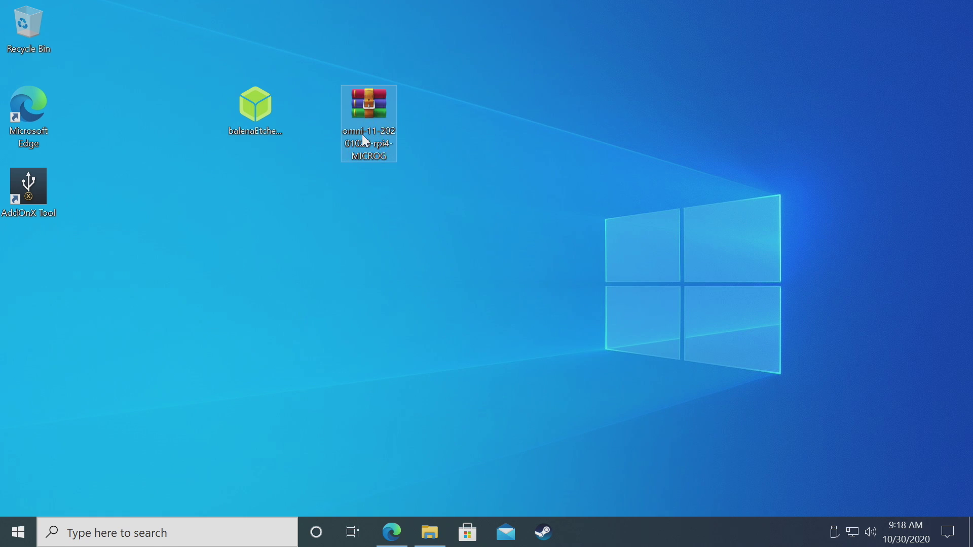
Step: Launch balenaEtcher with the omni-11 MICROG zip as image and the Transcend SD card as target
{"action": "left_click", "coordinate": [248, 114]}
{"action": "left_click", "coordinate": [298, 235]}
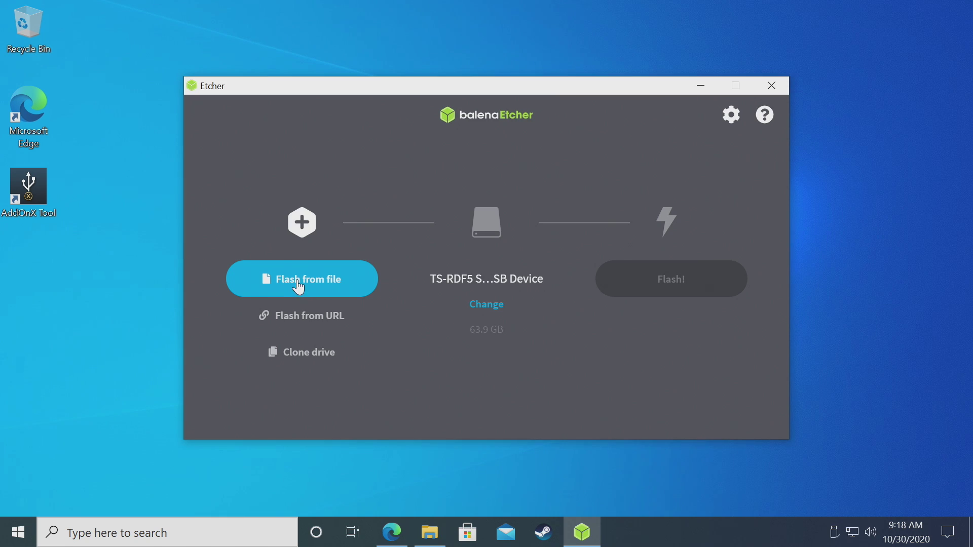
{"action": "left_click", "coordinate": [297, 284]}
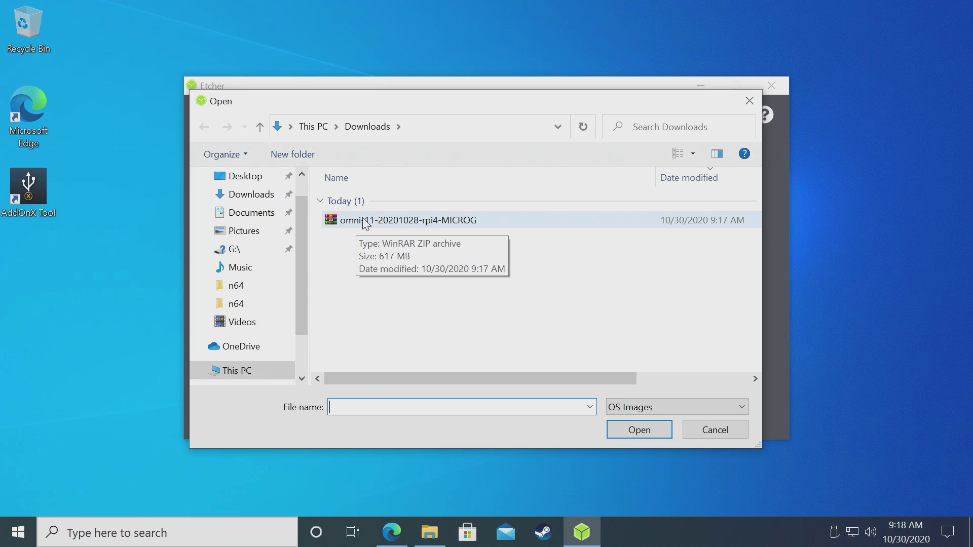
{"action": "double_click", "coordinate": [380, 221]}
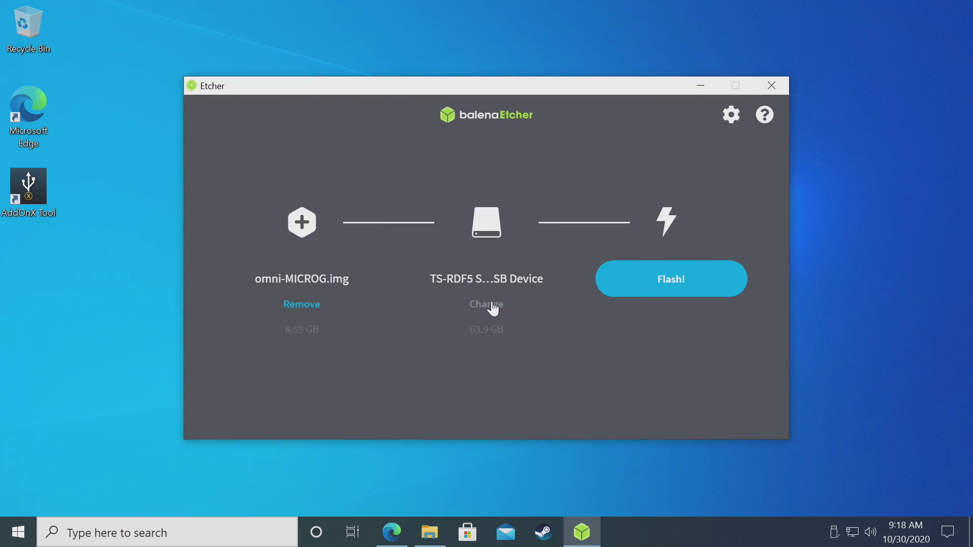
{"action": "left_click", "coordinate": [493, 303]}
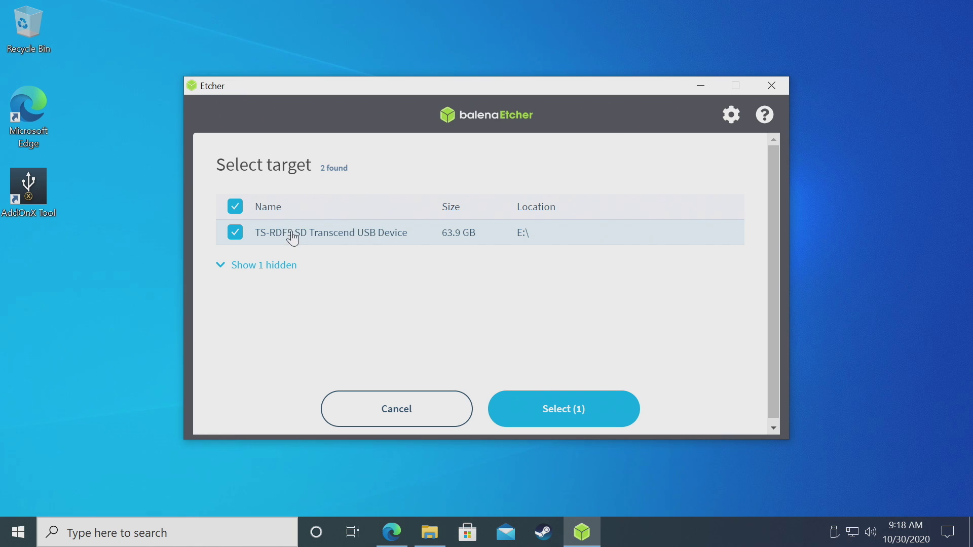
{"action": "left_click", "coordinate": [547, 409]}
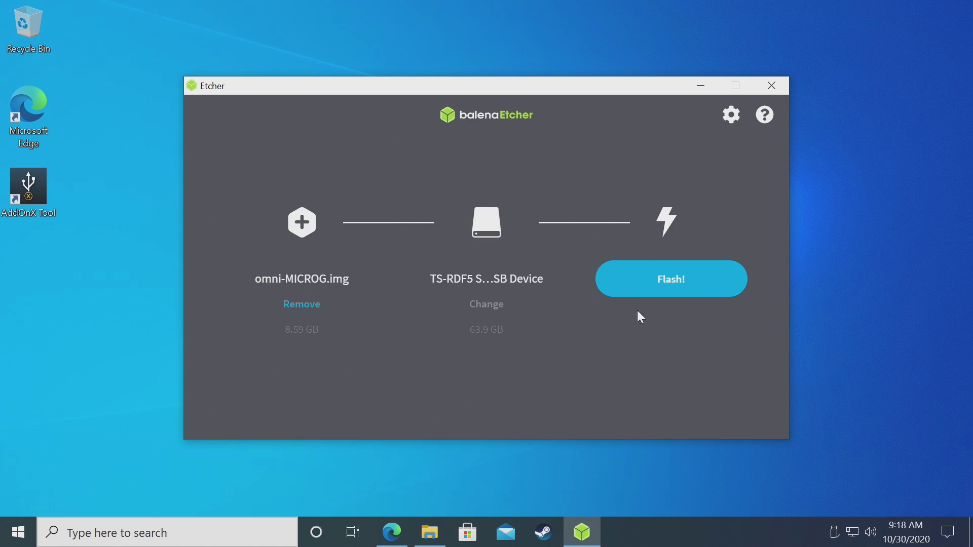
Step: Flash the image, dismiss the drive access errors, and decline formatting the card
{"action": "left_click", "coordinate": [668, 280]}
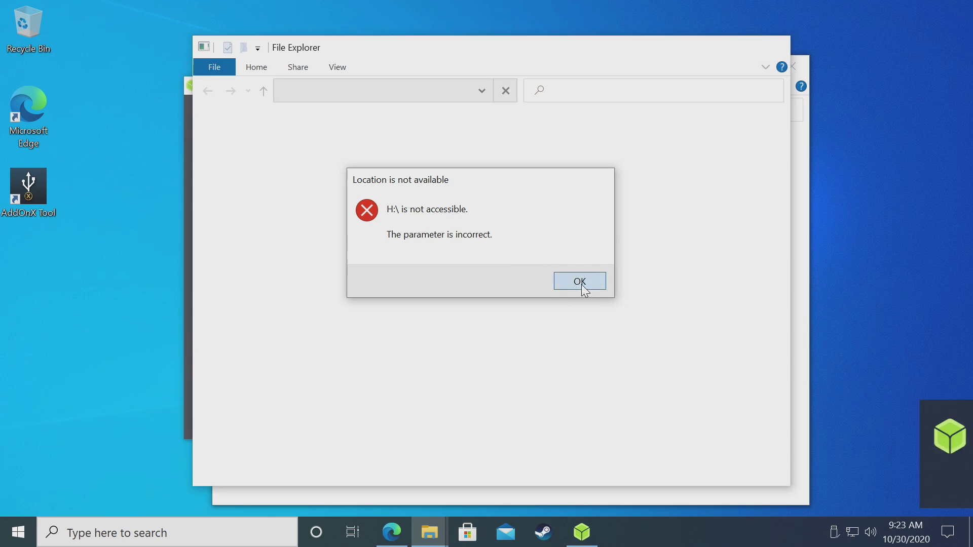
{"action": "left_click", "coordinate": [585, 290]}
{"action": "left_click", "coordinate": [649, 296]}
{"action": "left_click", "coordinate": [585, 288]}
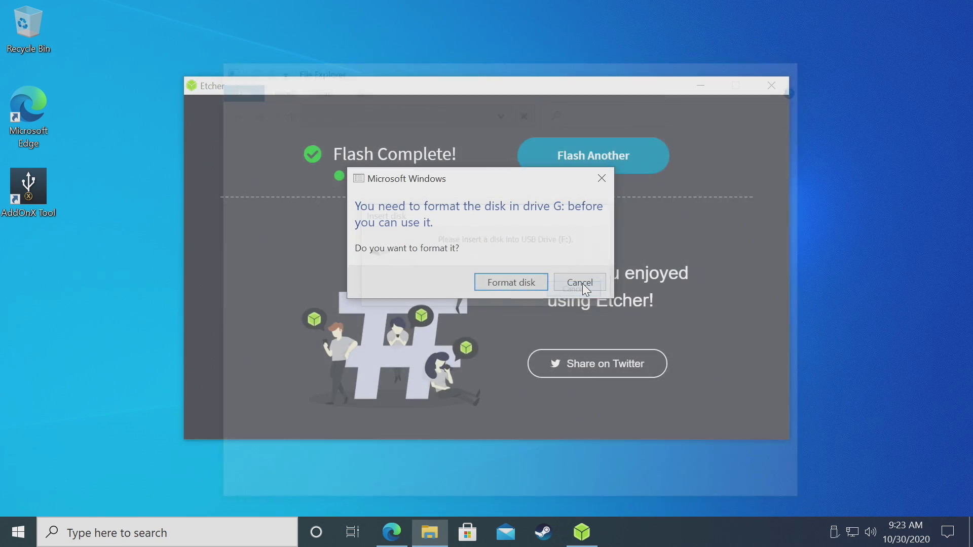
{"action": "left_click", "coordinate": [583, 284]}
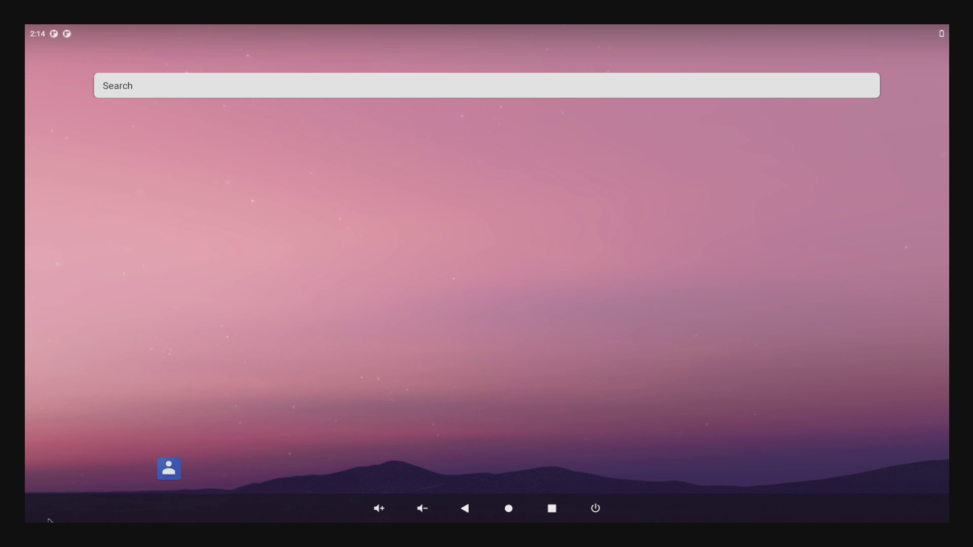
Step: Open Settings from the OmniROM app drawer
{"action": "left_click_drag", "start_coordinate": [414, 419], "coordinate": [449, 137]}
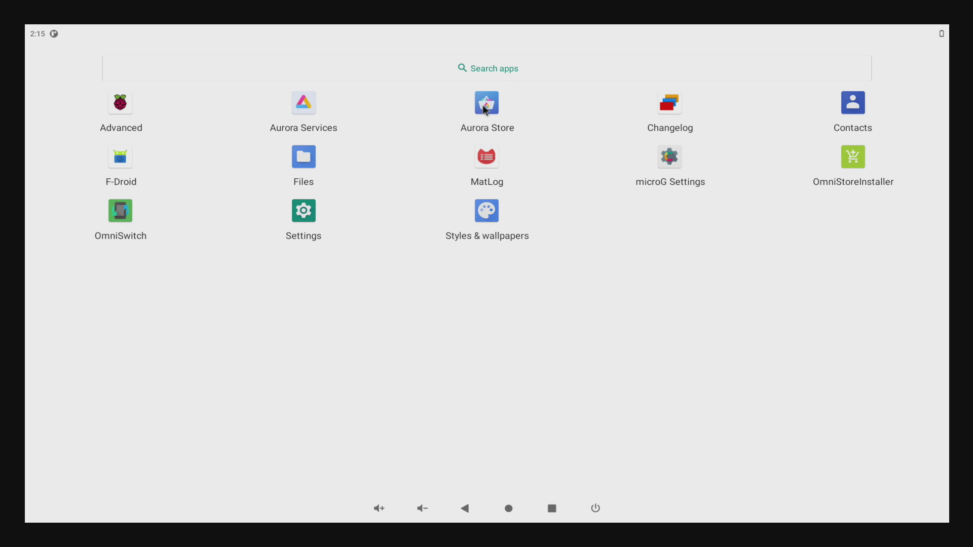
{"action": "left_click", "coordinate": [310, 210]}
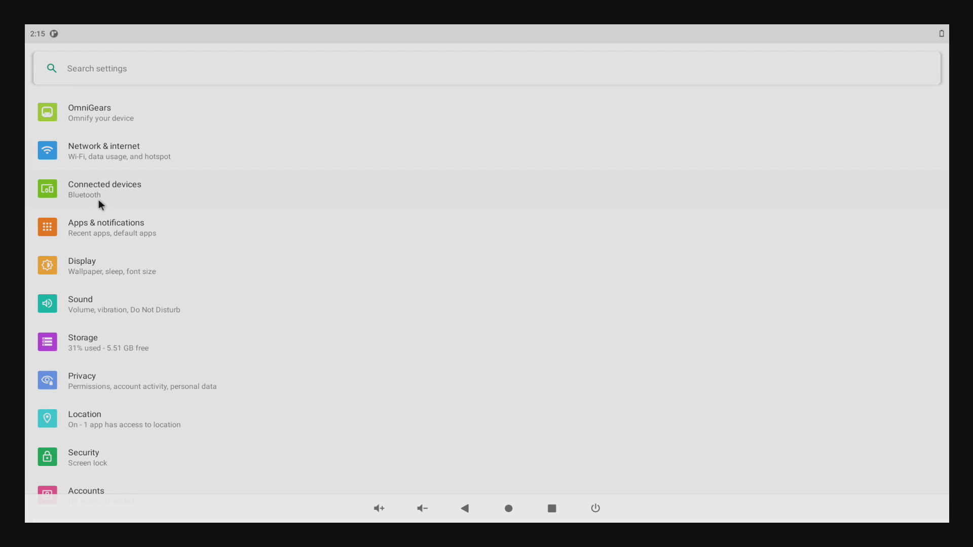
Step: Switch Use Wi-Fi on under Network & internet, then go home and reopen the app drawer
{"action": "left_click", "coordinate": [113, 161]}
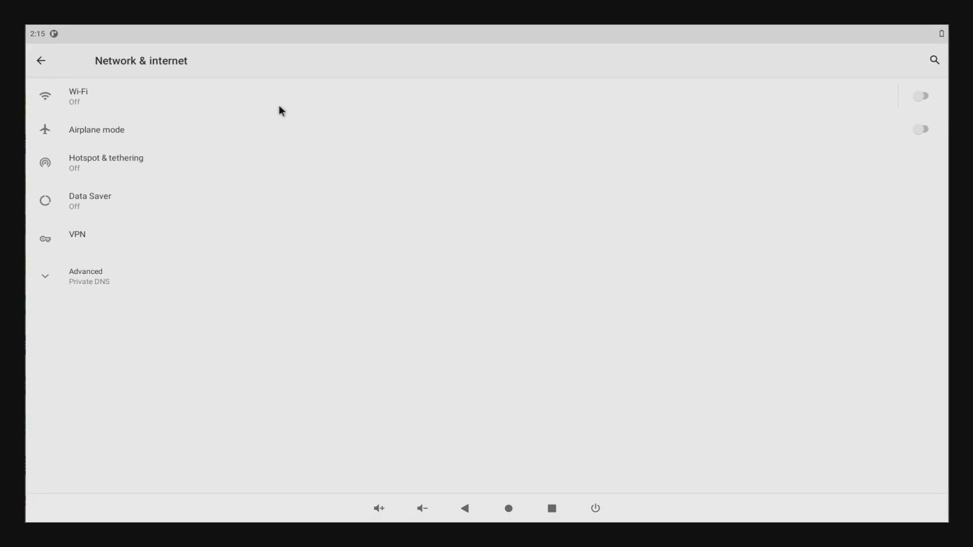
{"action": "left_click", "coordinate": [225, 105]}
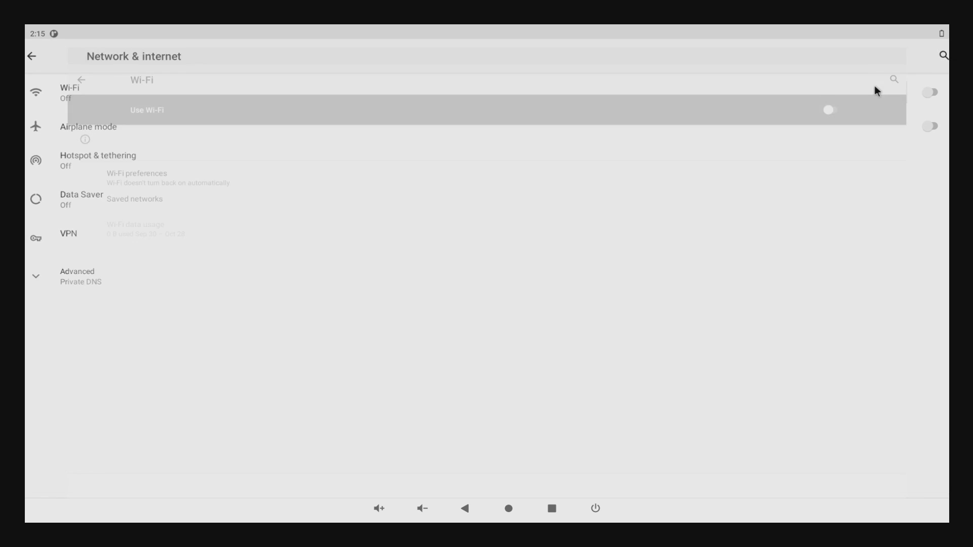
{"action": "left_click", "coordinate": [878, 96]}
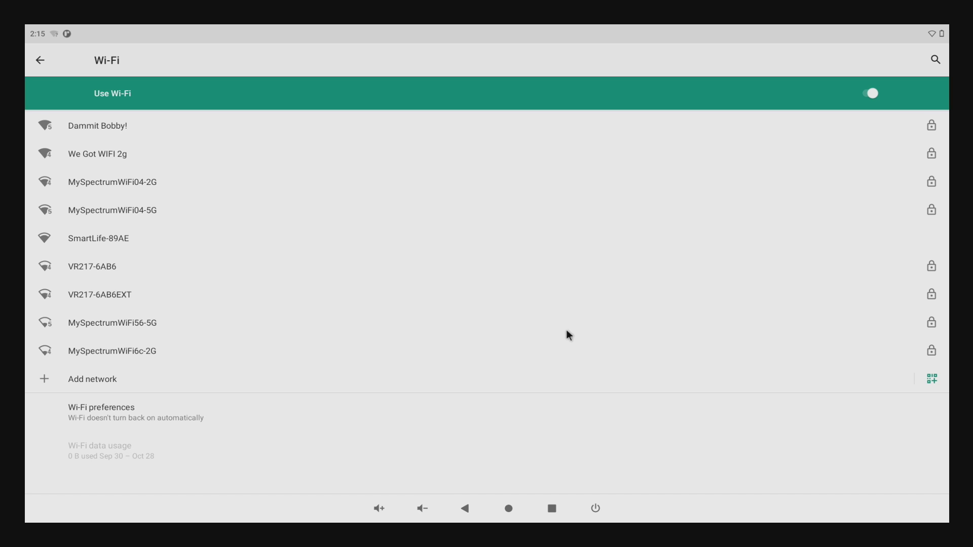
{"action": "left_click", "coordinate": [512, 509]}
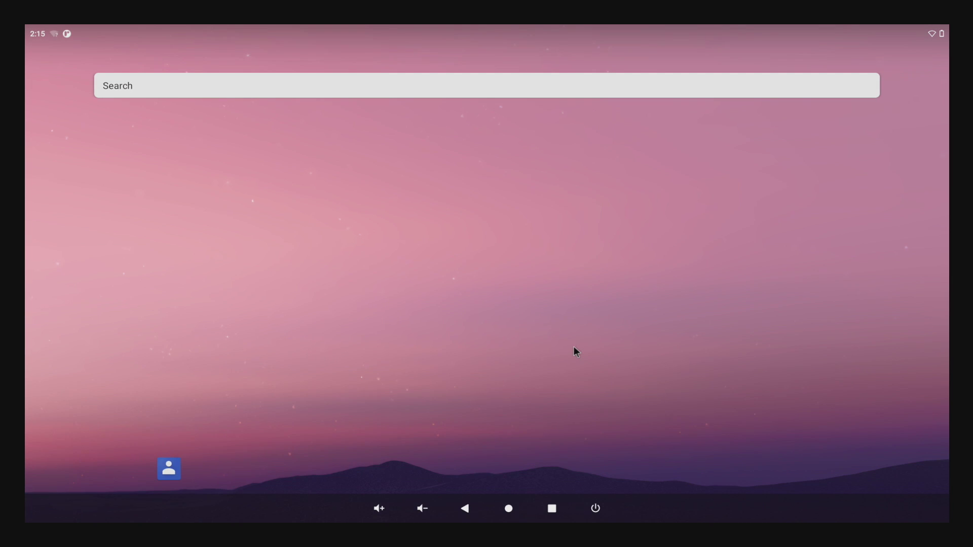
{"action": "left_click_drag", "start_coordinate": [575, 349], "coordinate": [578, 191]}
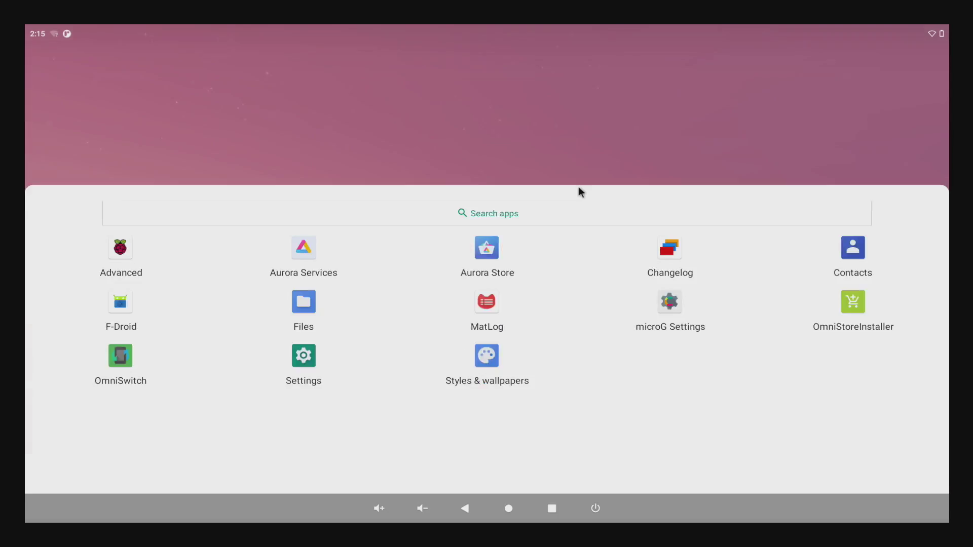